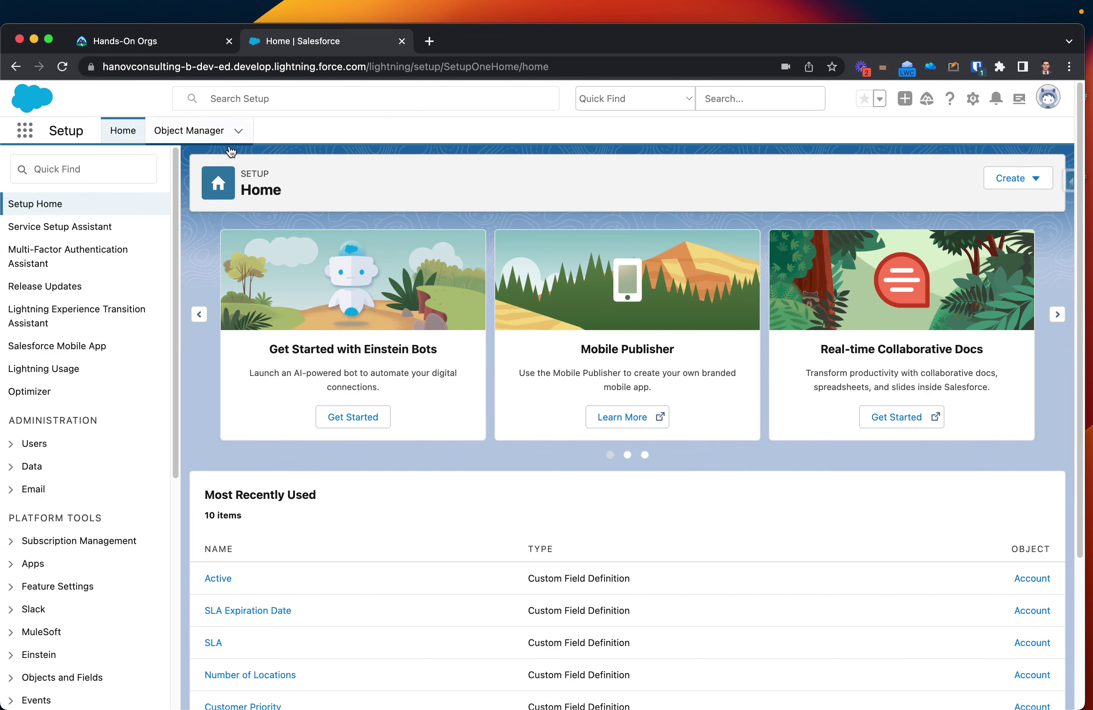
Find the Opportunity object in Object Manager by filtering for "opp" and display its Fields & Relationships list.
click(201, 132)
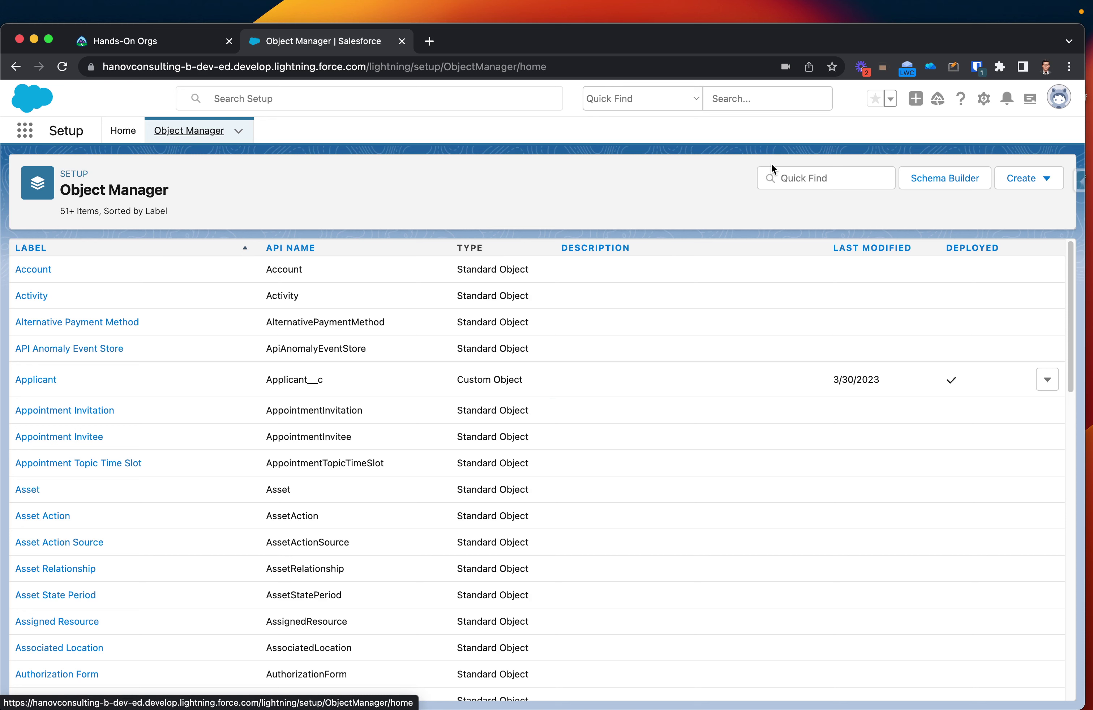
click(812, 177)
text(op)
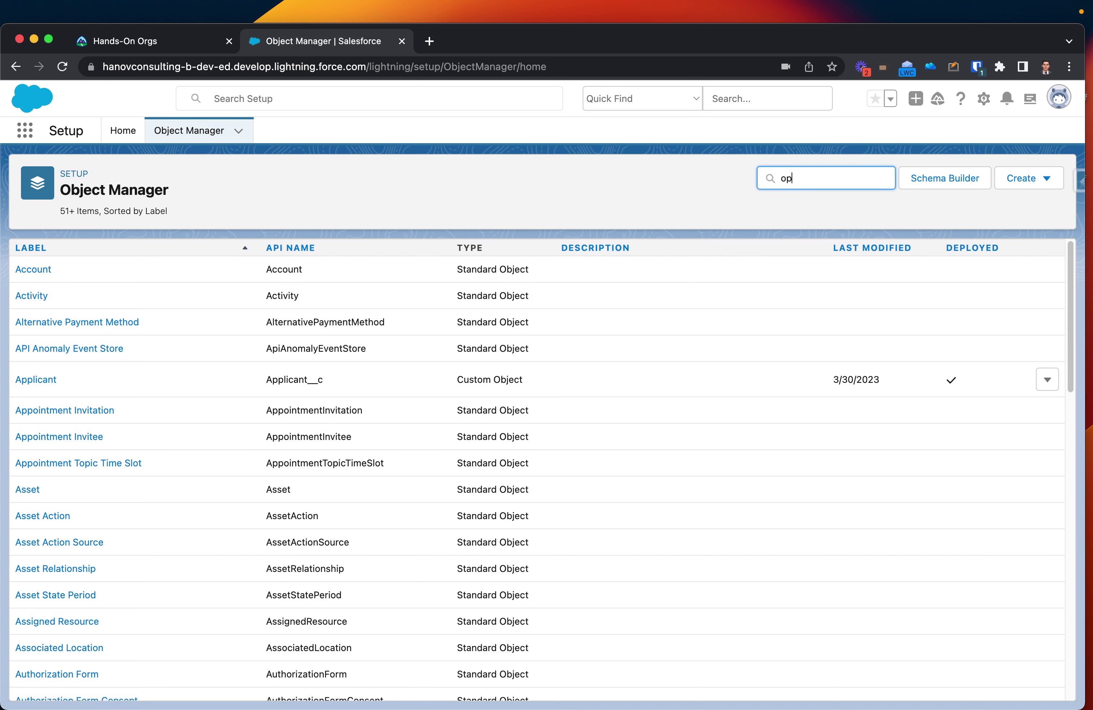
text(p)
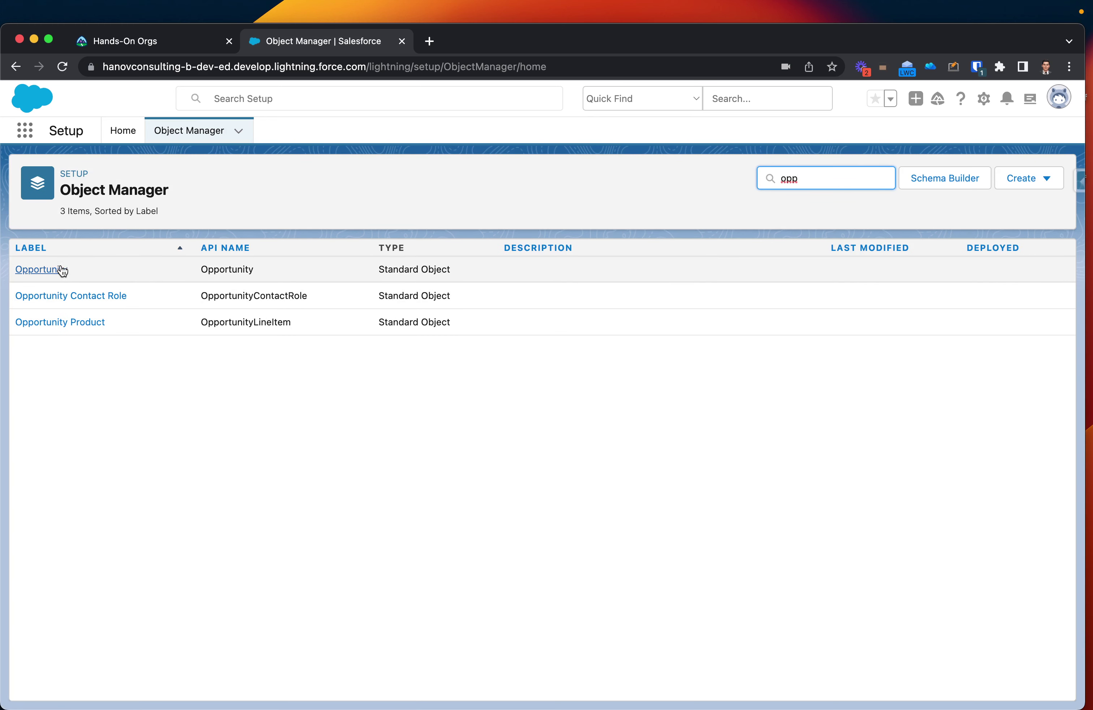
click(60, 269)
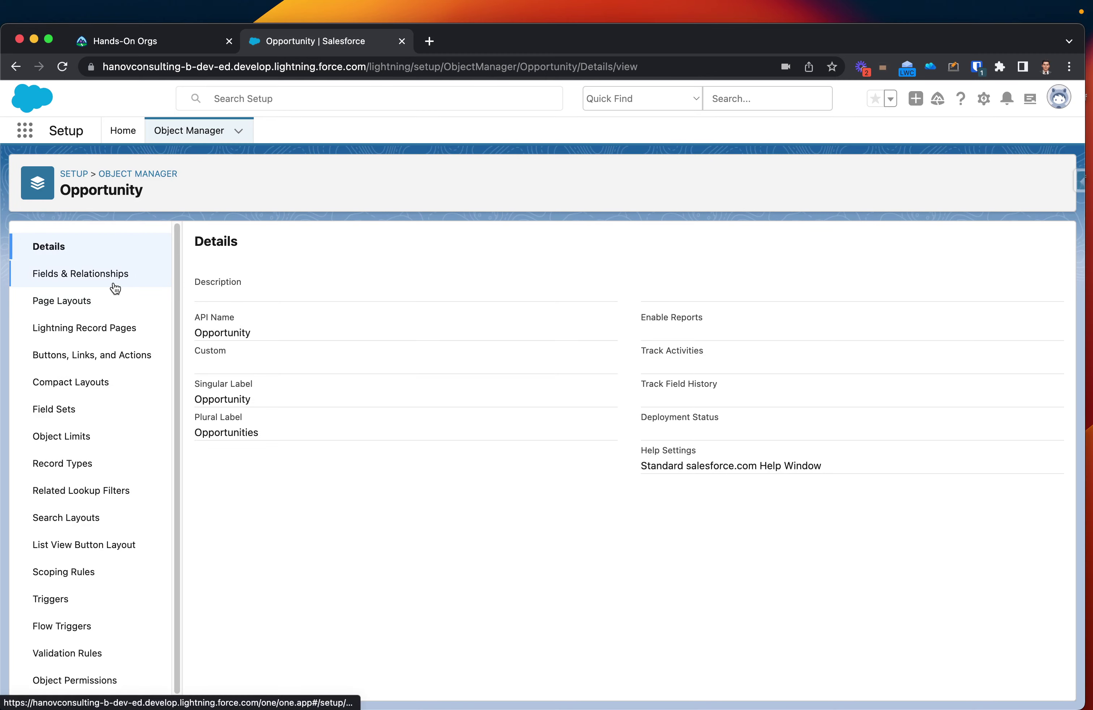
click(115, 286)
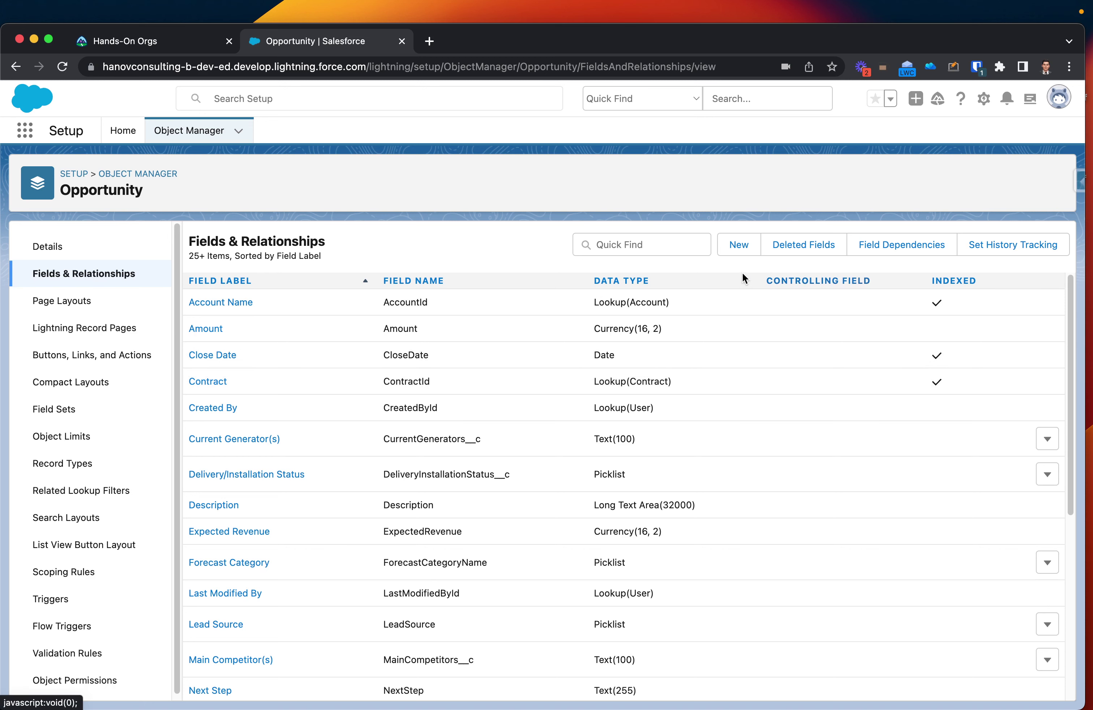
scroll(719, 376, down, 2)
scroll(719, 376, up, 2)
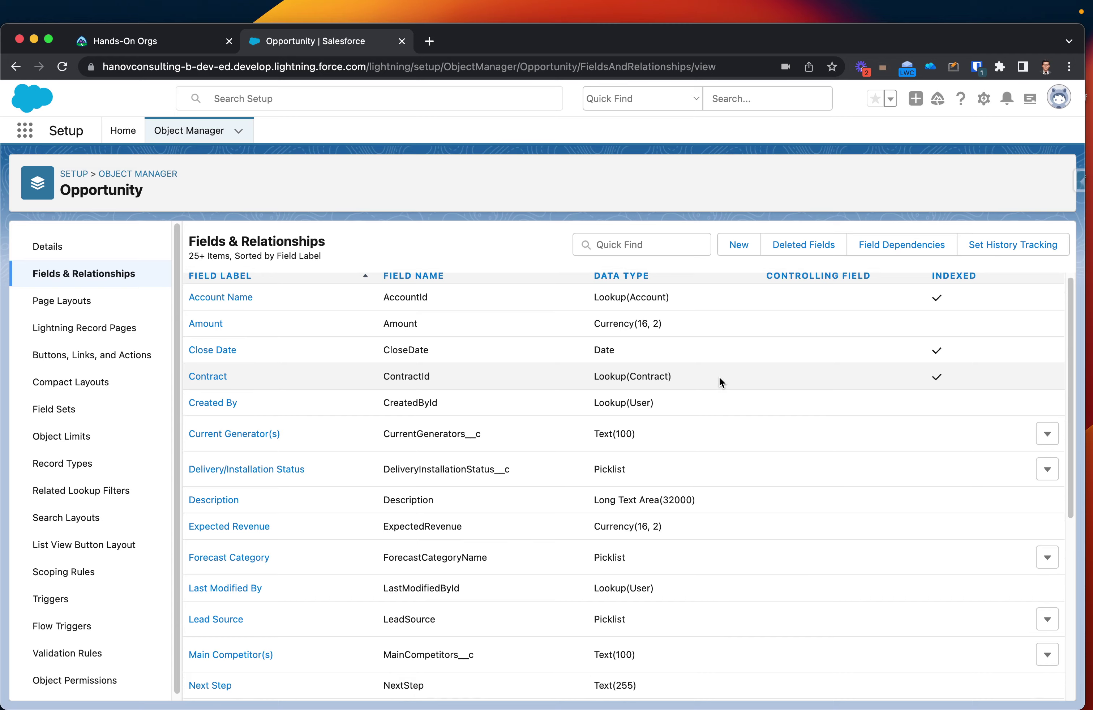
Start a new custom field on the Opportunity object with the Percent data type.
click(737, 244)
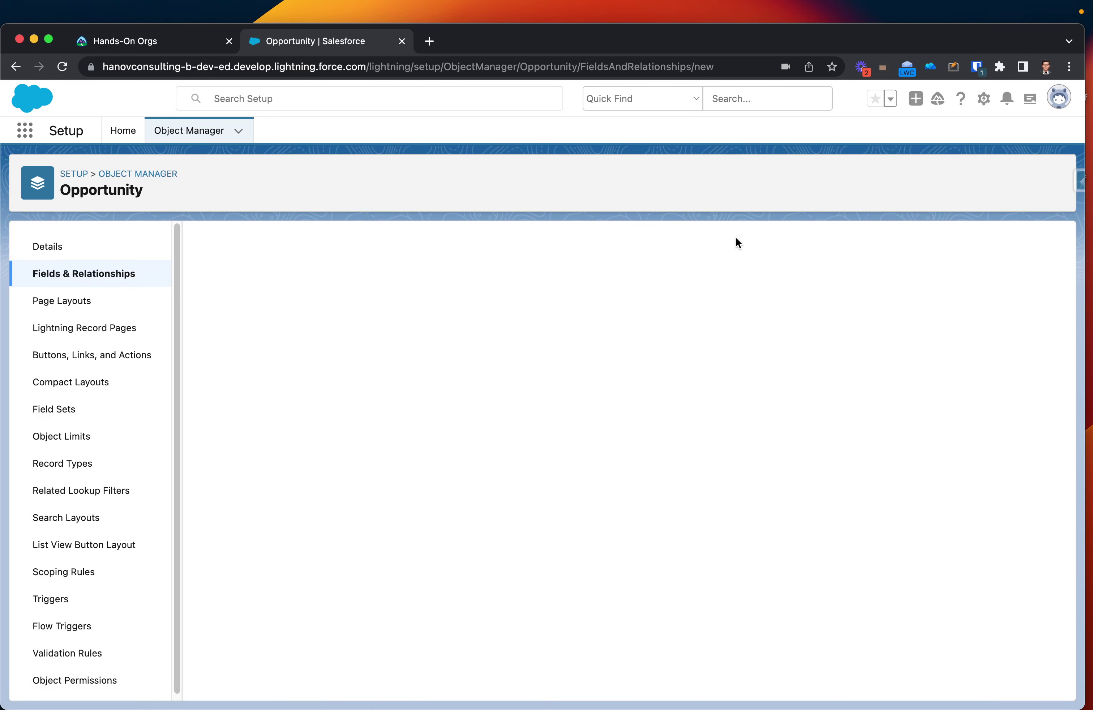
scroll(541, 439, down, 5)
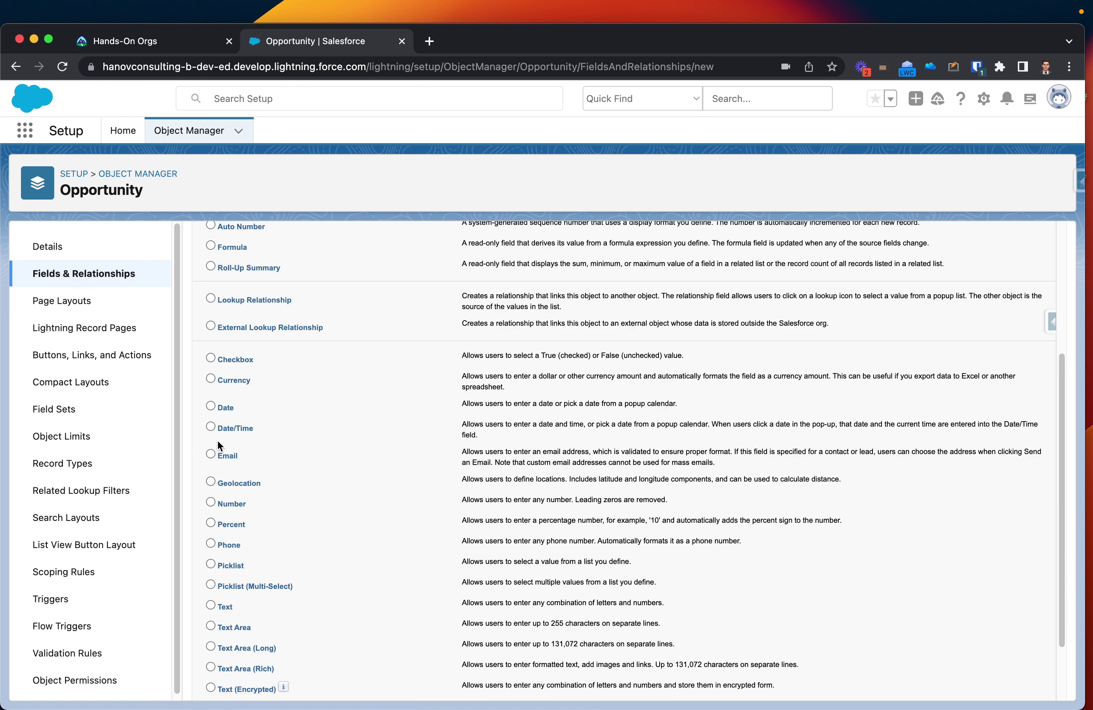
click(210, 522)
scroll(608, 516, down, 2)
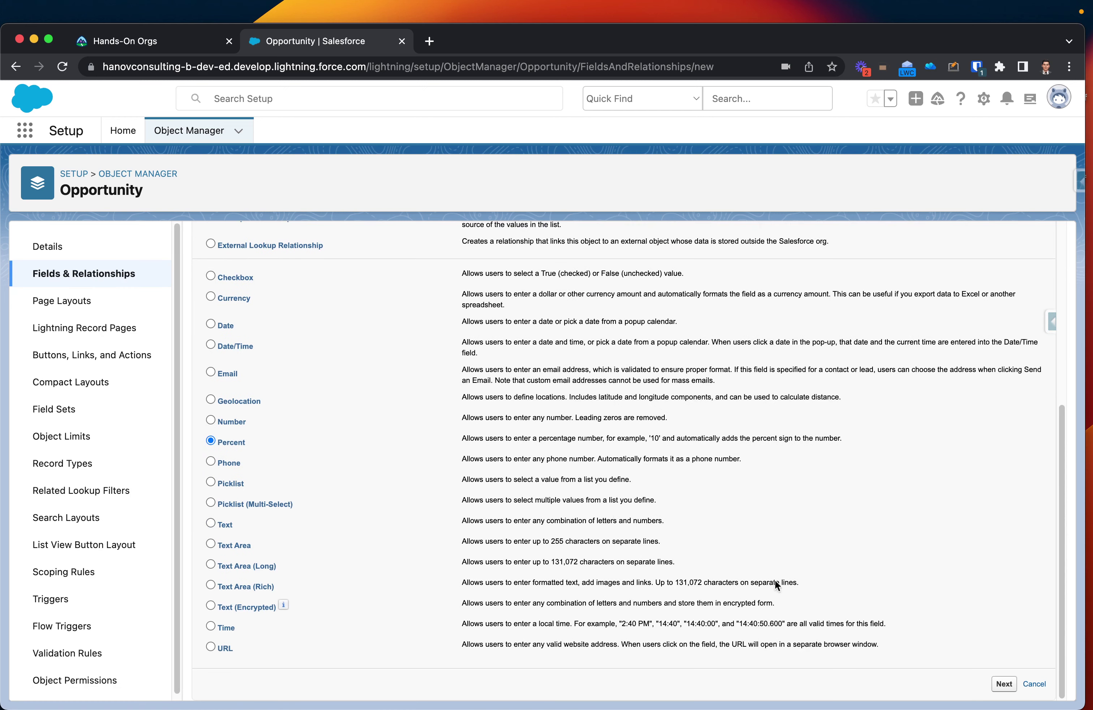
click(998, 685)
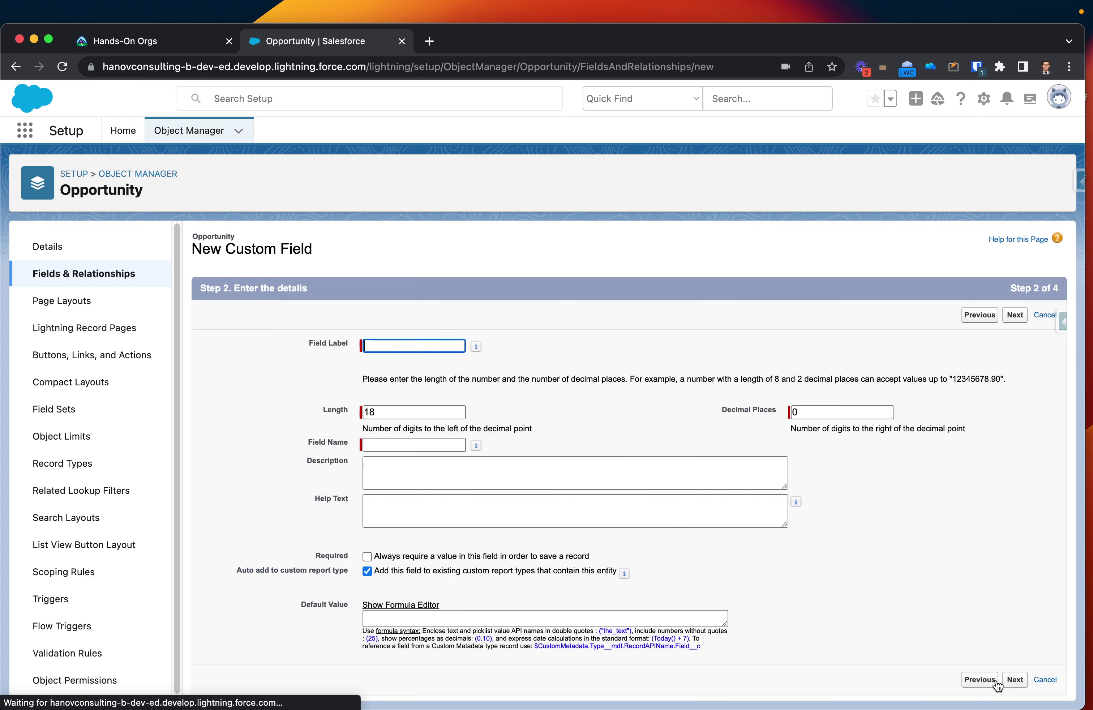
Label the percent field Assessment with a length of 10 and save it with the default security and page layouts.
text(Assessment)
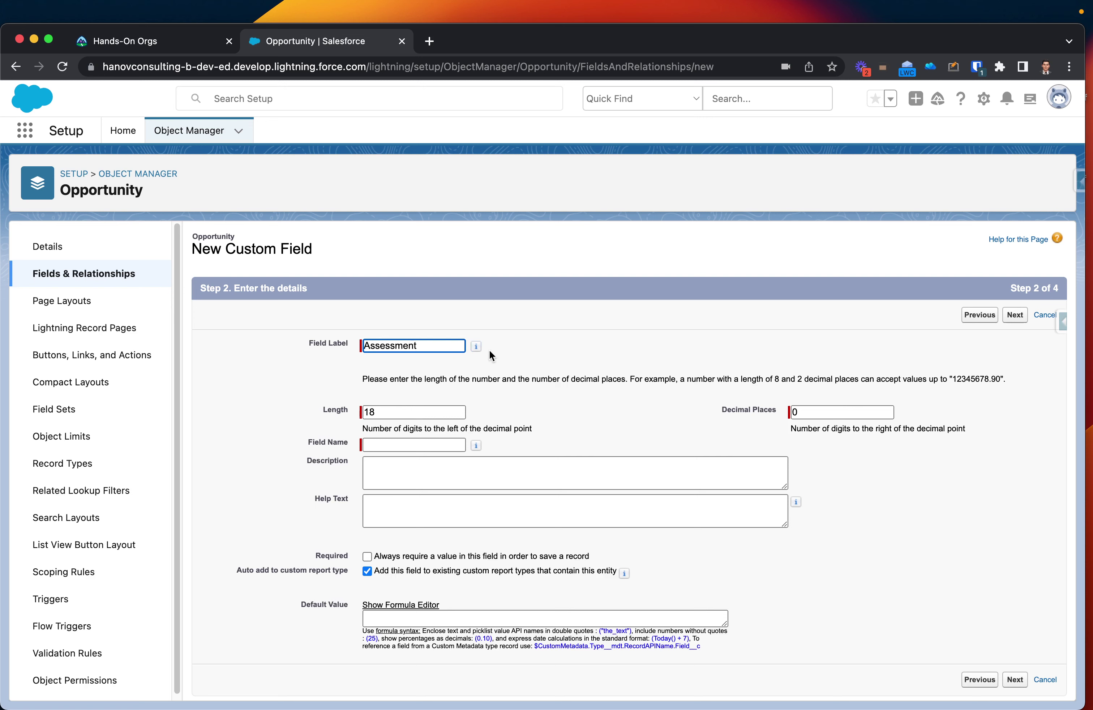
click(510, 357)
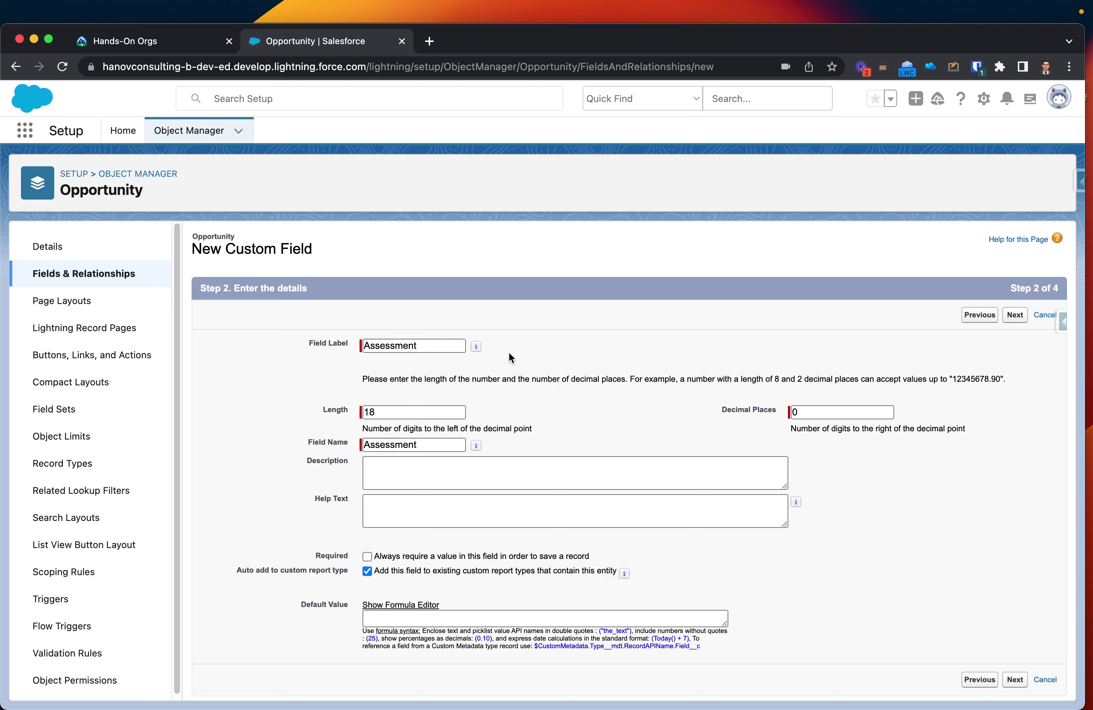
double_click(424, 412)
text(10)
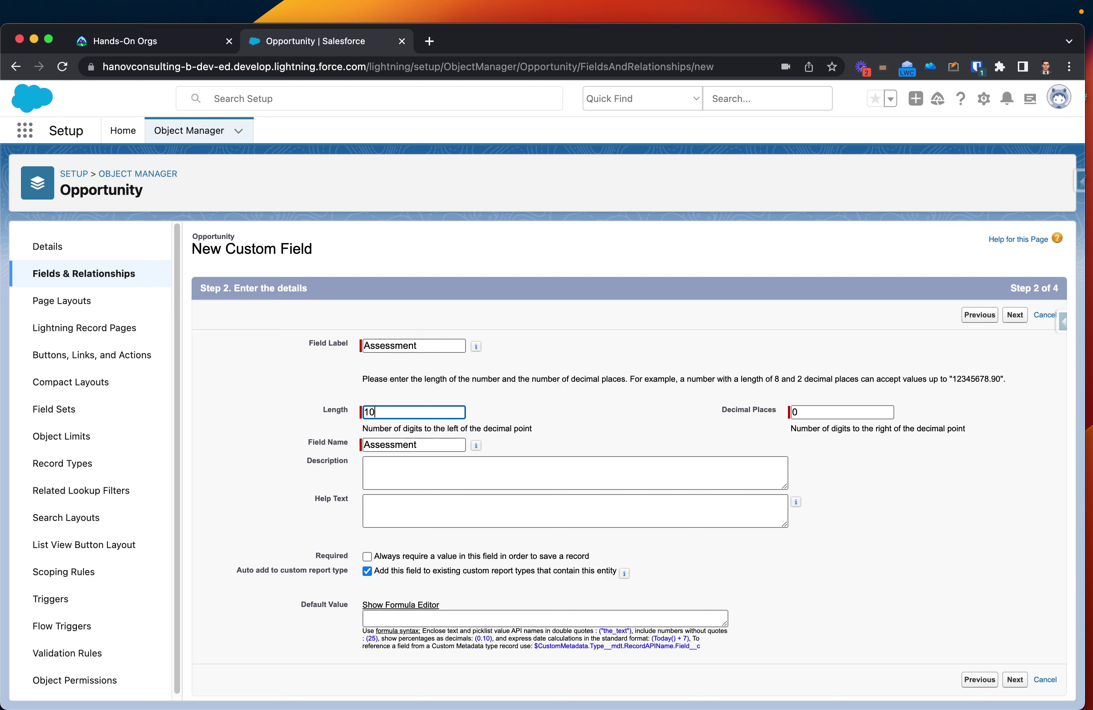
click(1016, 681)
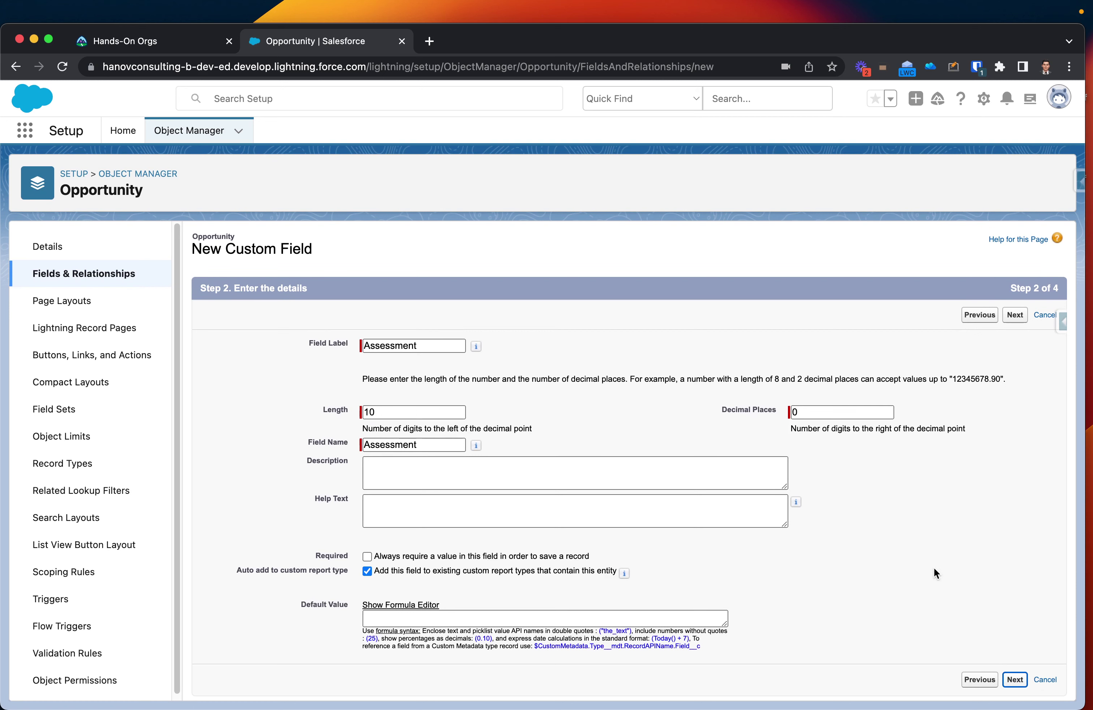
click(1016, 680)
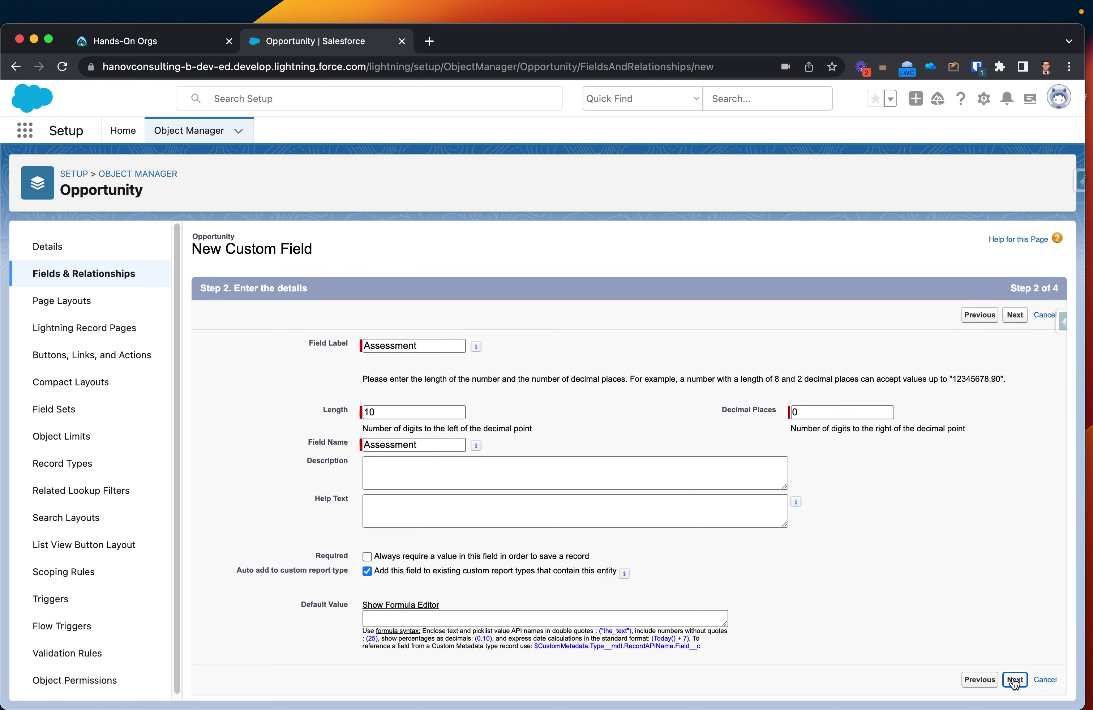
click(1003, 315)
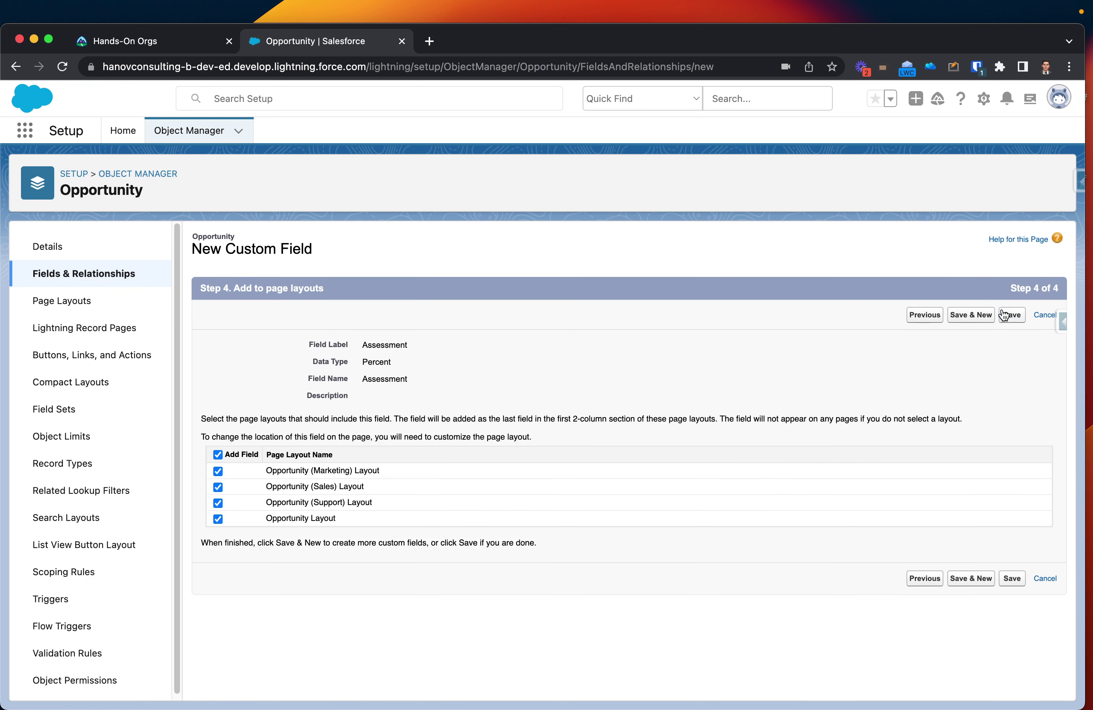
click(1012, 315)
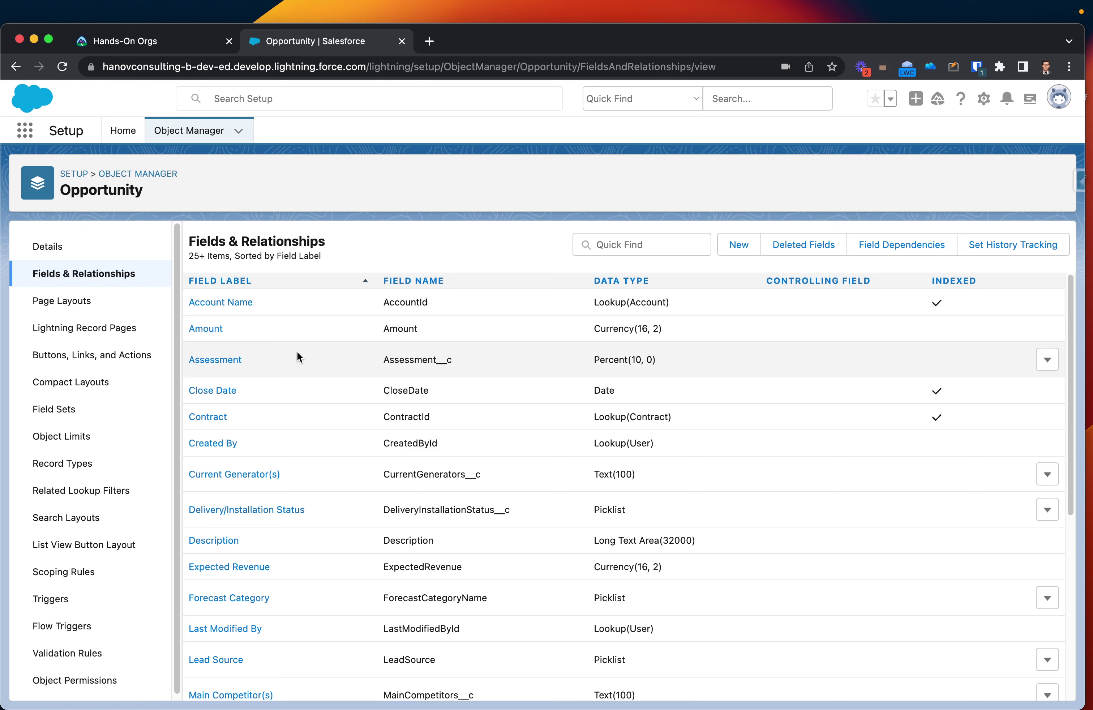
Delete the Assessment custom field from the Opportunity fields and confirm the deletion.
drag(265, 357, 185, 358)
click(1048, 360)
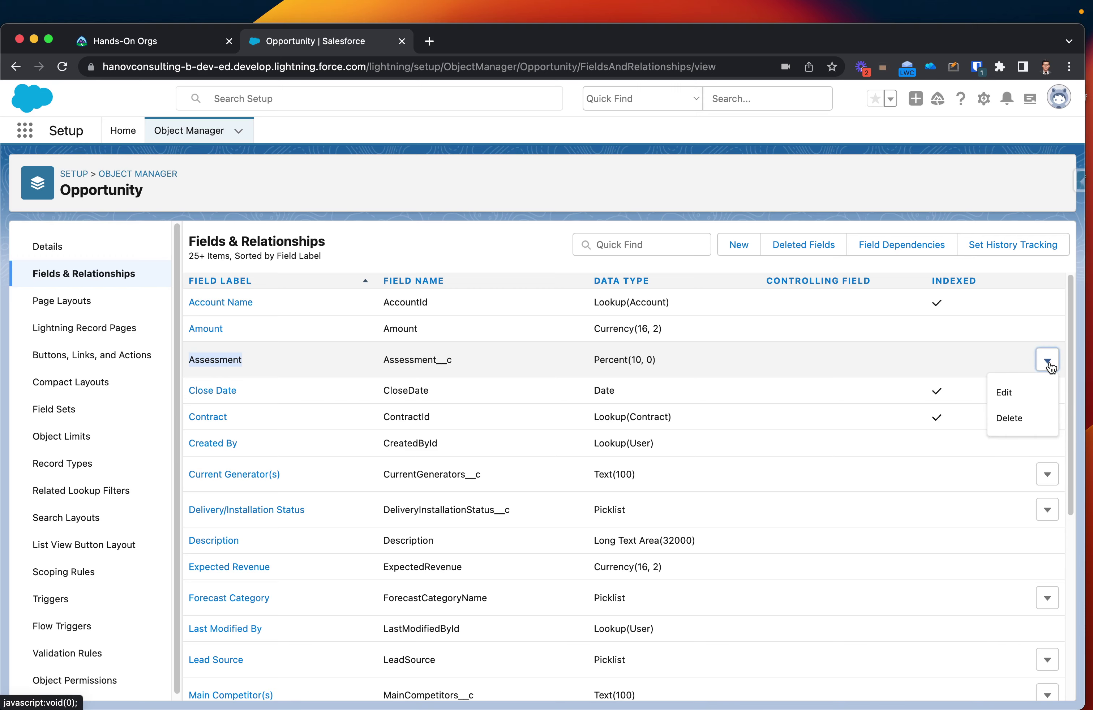
click(1020, 412)
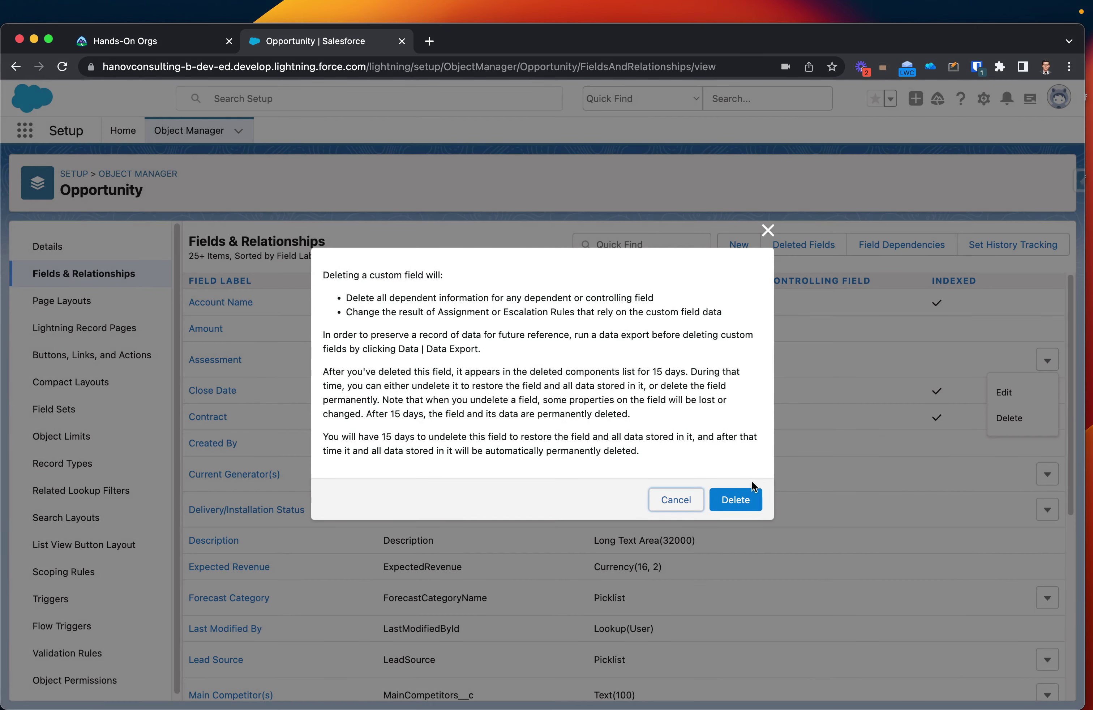
click(734, 499)
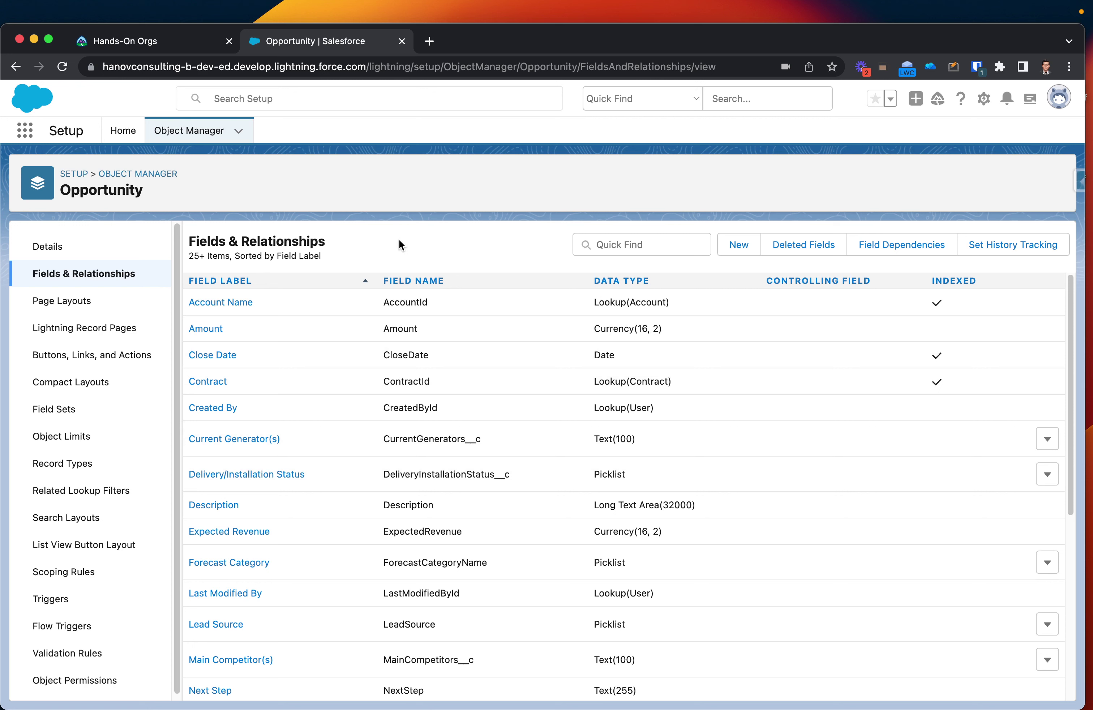
Circle the Opportunity heading and box the field list's action buttons with the page-drawing extension, and clear the markings.
click(953, 67)
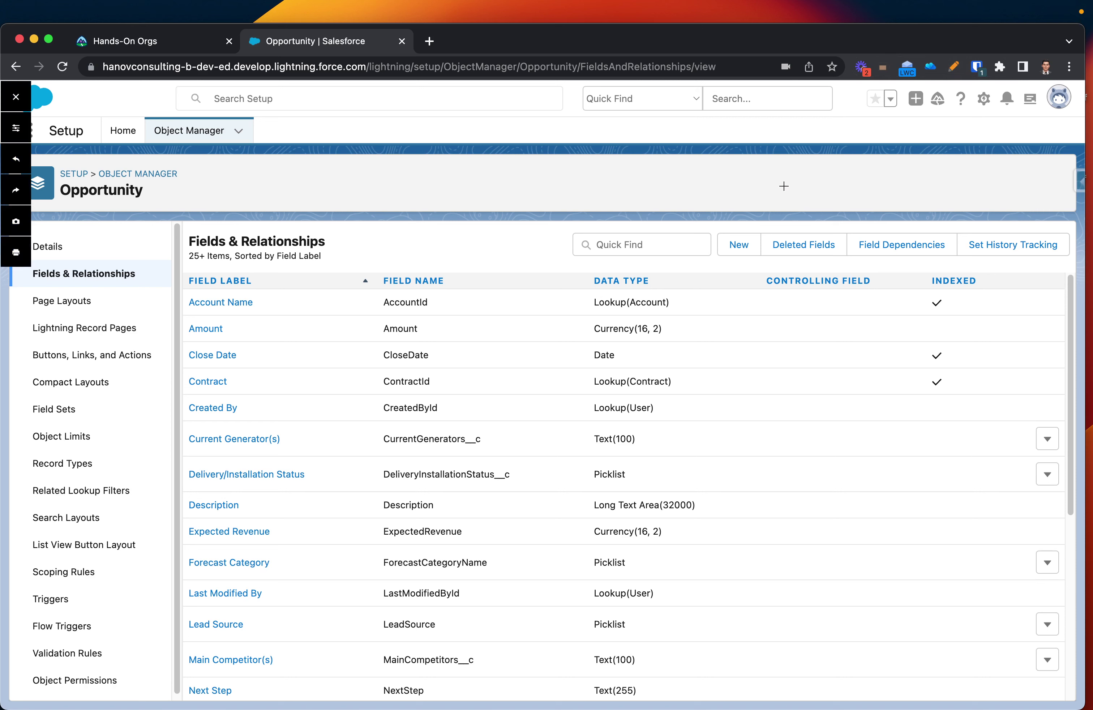
mouse_move(167, 179)
mouse_down()
mouse_move(95, 172)
mouse_move(49, 181)
mouse_move(103, 214)
mouse_move(161, 195)
mouse_move(162, 176)
mouse_up()
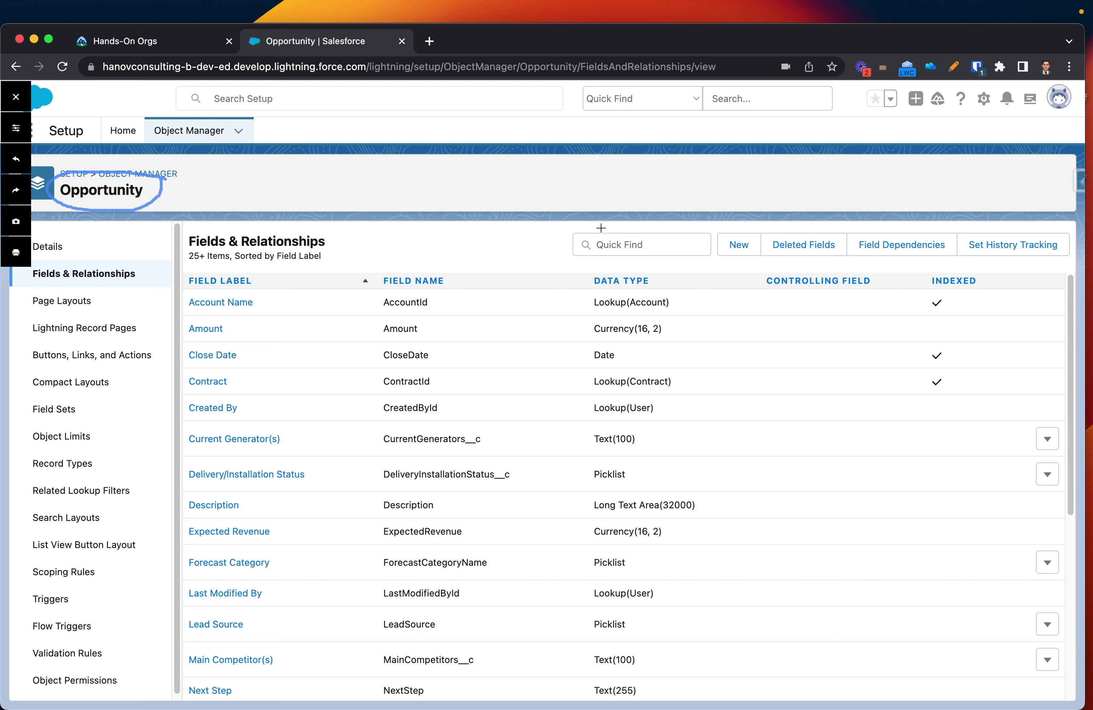
mouse_move(711, 201)
mouse_down()
mouse_move(712, 253)
mouse_move(777, 279)
mouse_move(1076, 276)
mouse_move(1077, 216)
mouse_move(712, 202)
mouse_up()
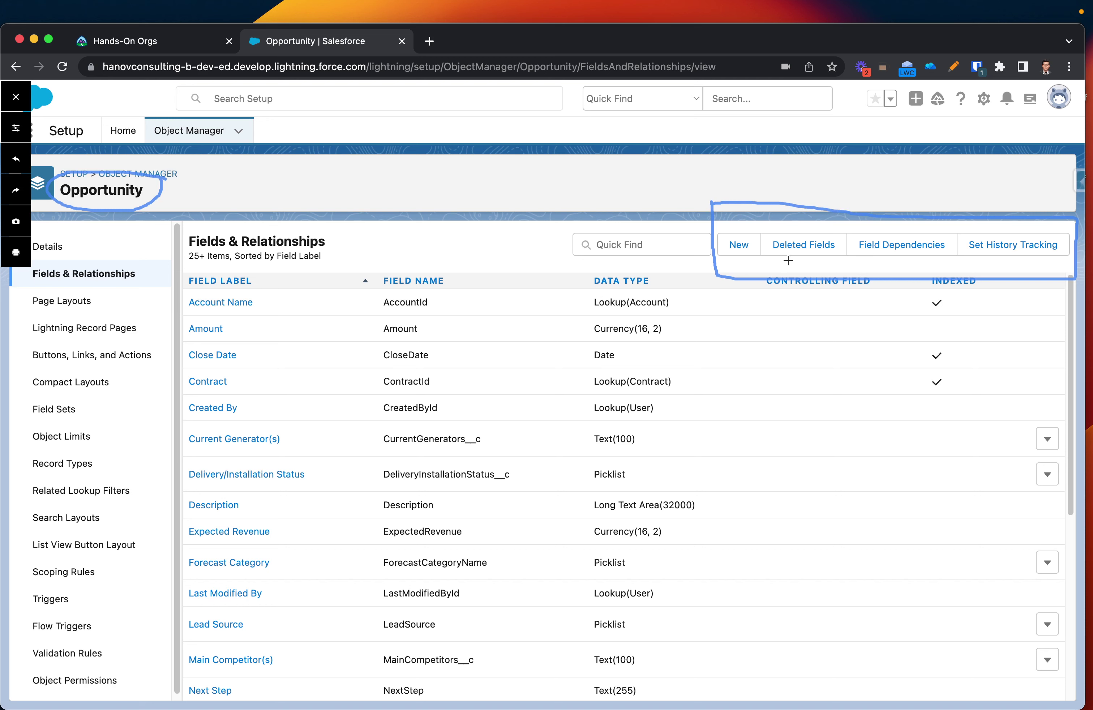
click(953, 66)
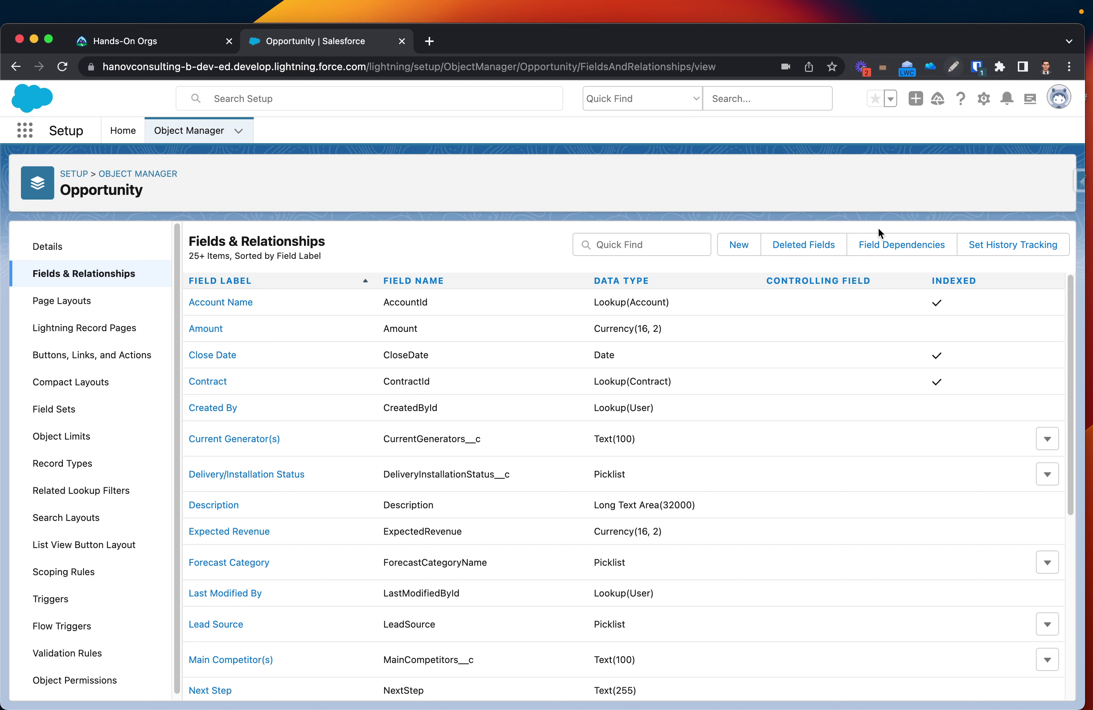
Restore the Assessment field from the Opportunity object's deleted fields and acknowledge the restoration.
click(819, 246)
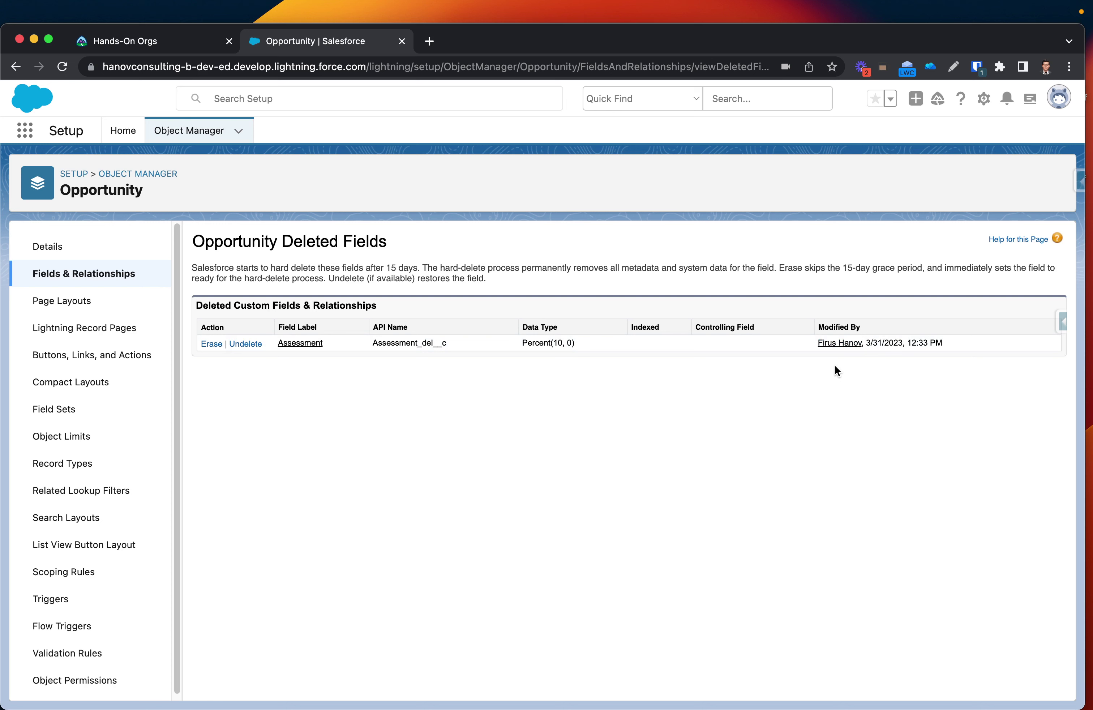
drag(450, 343, 422, 344)
click(457, 387)
click(250, 343)
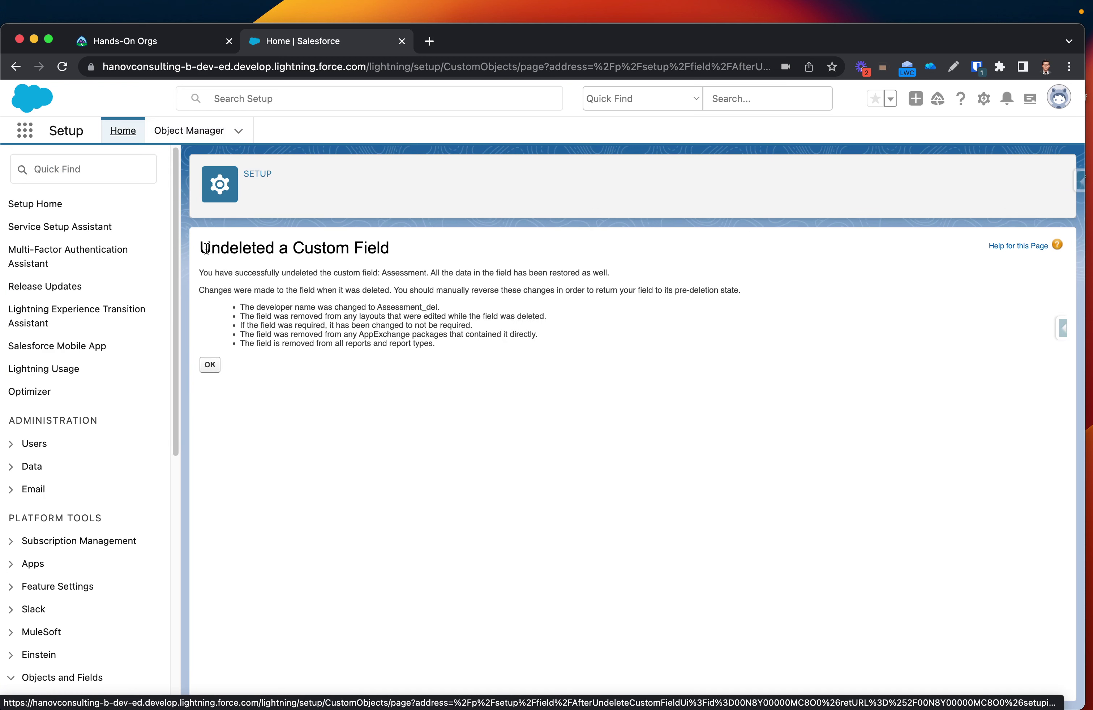
click(212, 365)
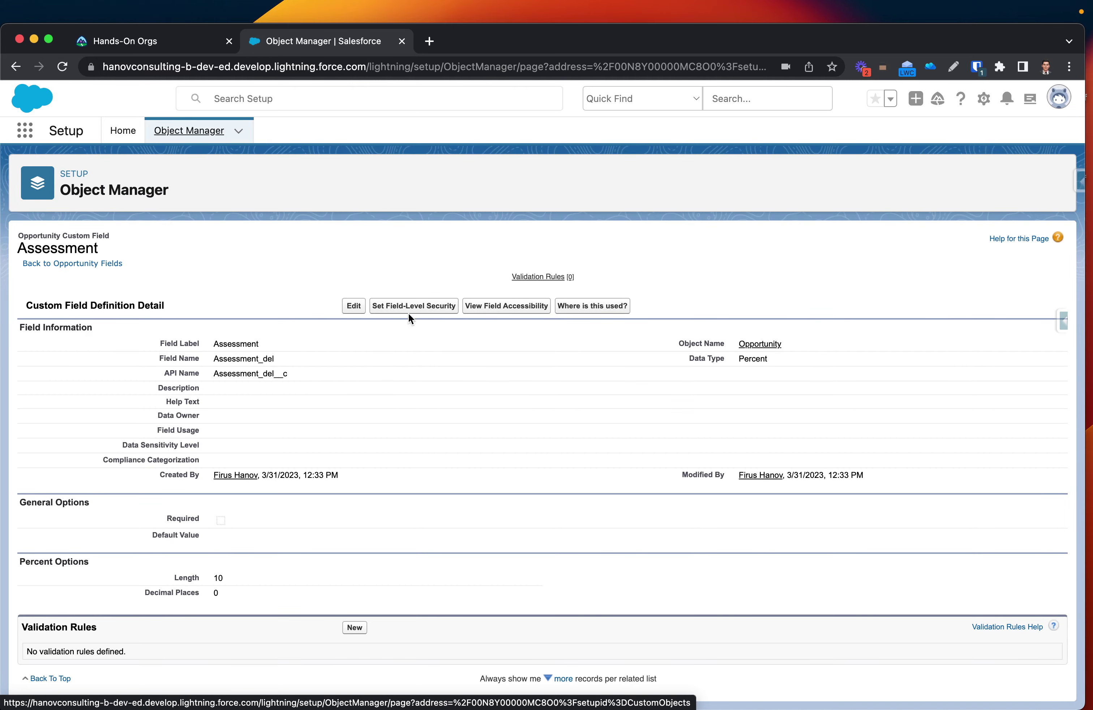
Return to Object Manager, filter for "opp" and reopen the Opportunity object's Fields & Relationships list.
click(183, 135)
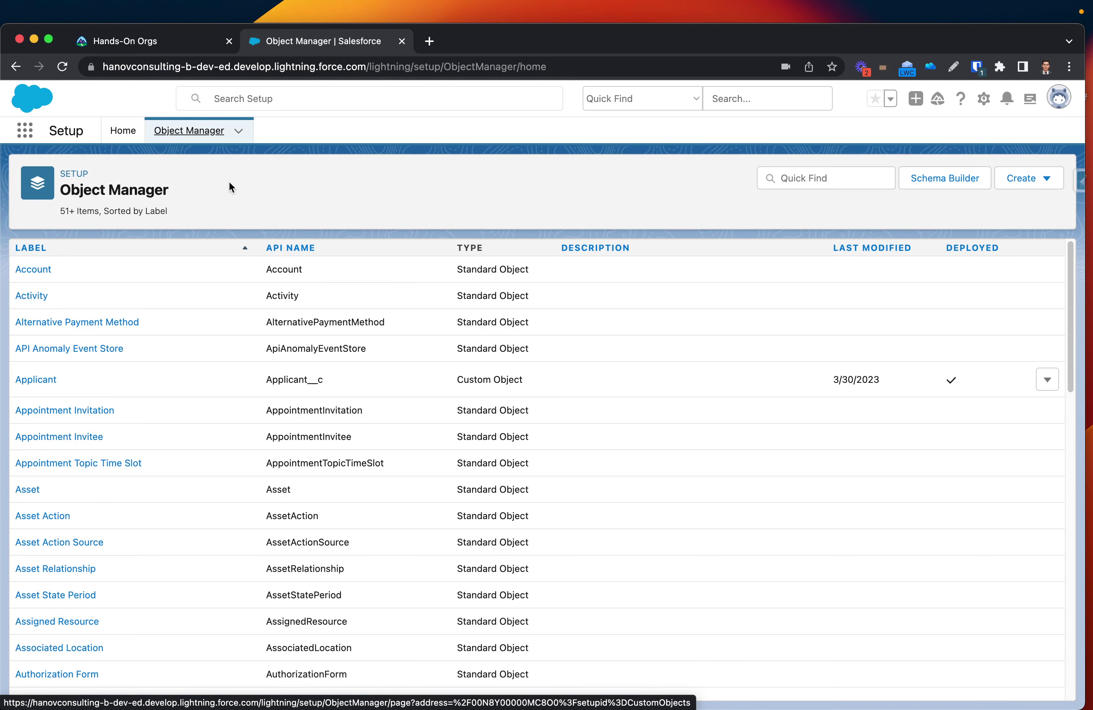
click(865, 175)
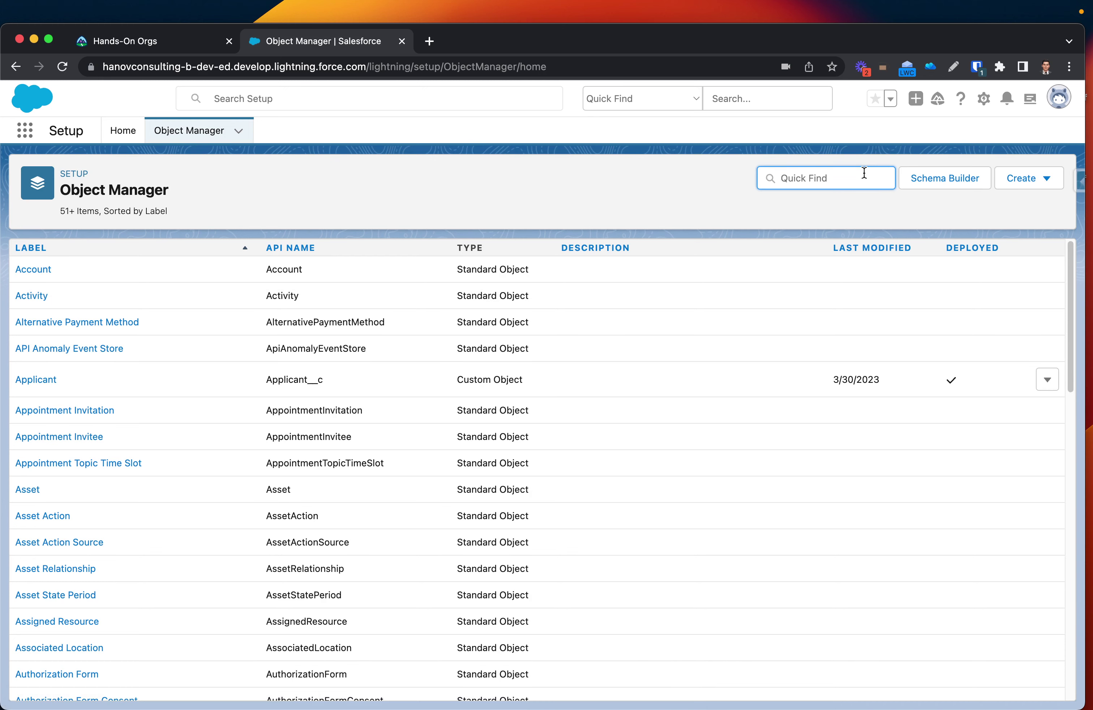
text(opp)
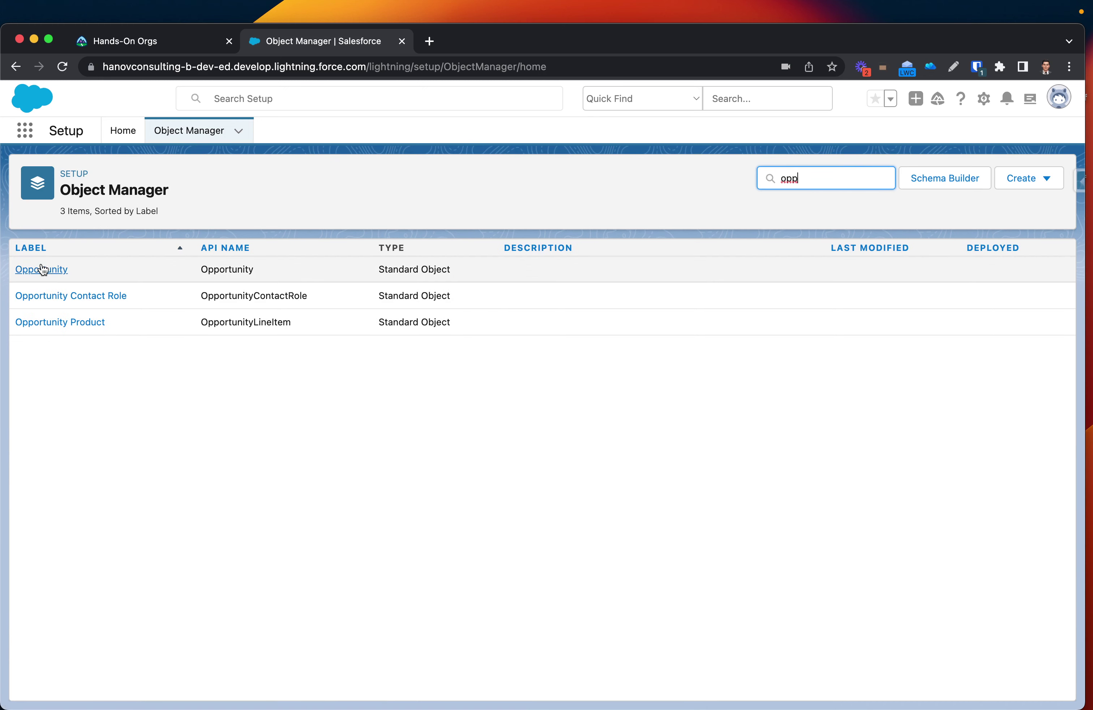
click(50, 269)
click(58, 274)
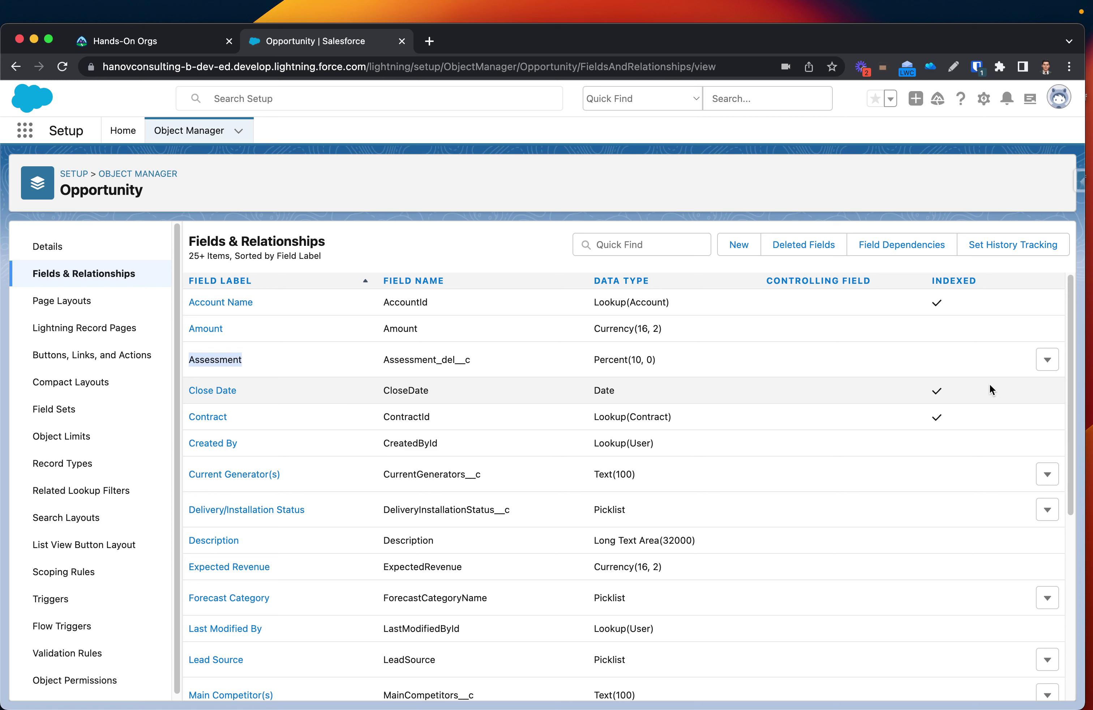
Delete the restored Assessment field from the Opportunity object and confirm the deletion.
click(1047, 360)
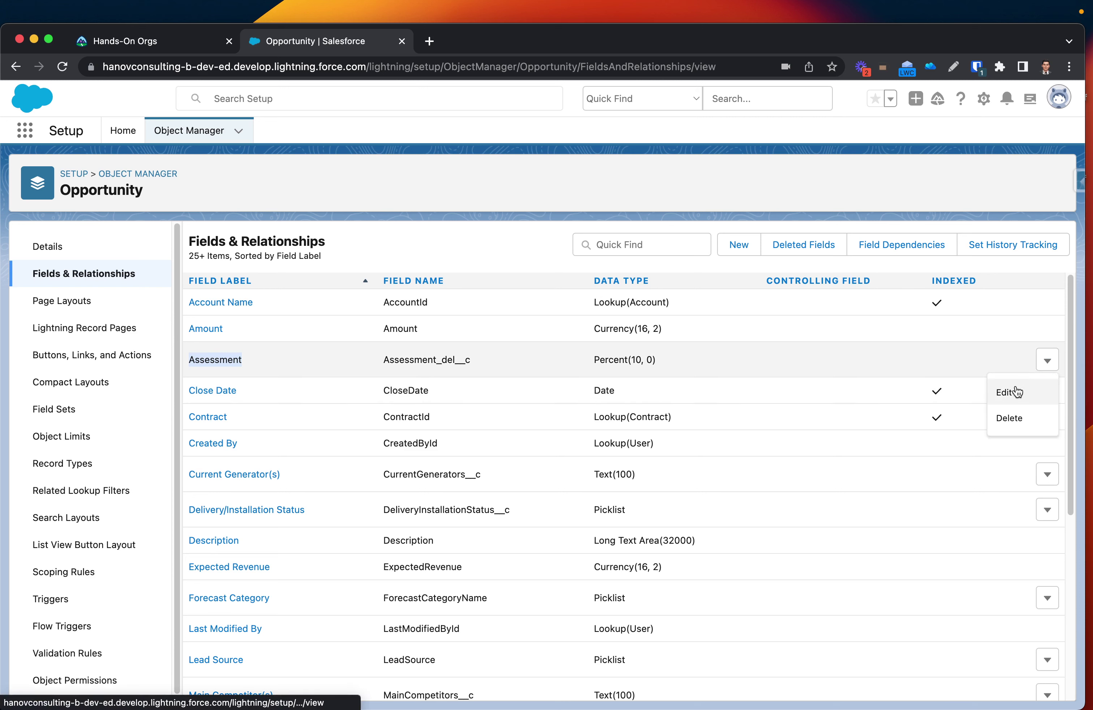
click(1012, 418)
click(736, 497)
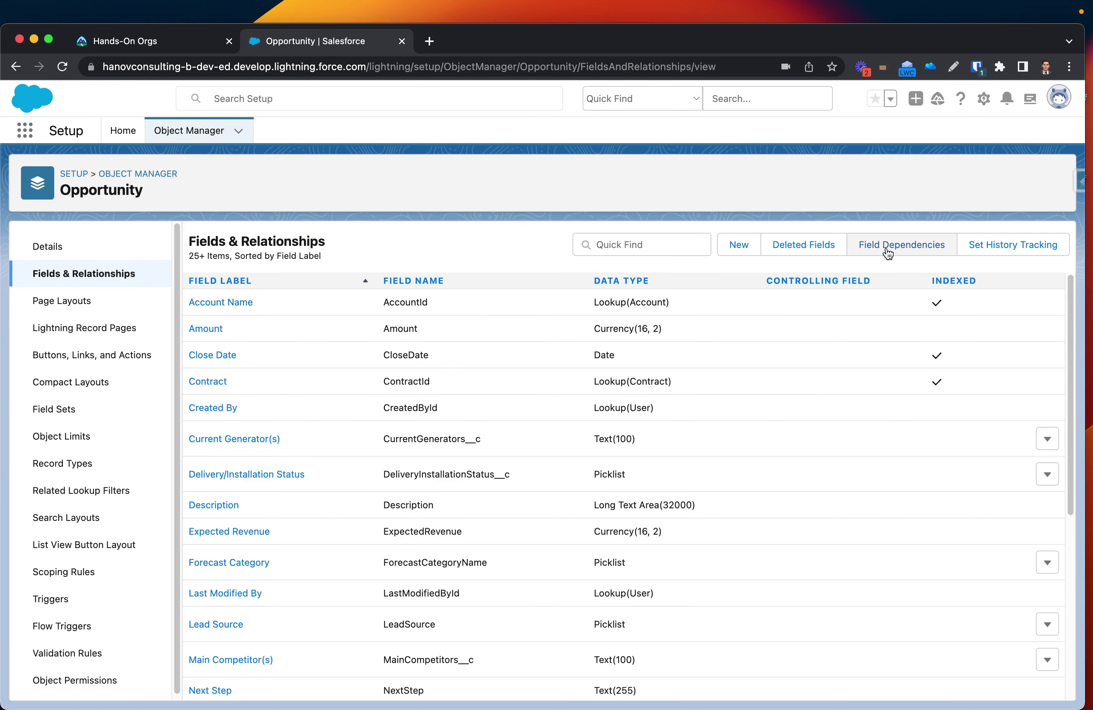
Permanently erase the Assessment field from the Opportunity object's deleted fields and return to its Fields & Relationships list.
click(792, 252)
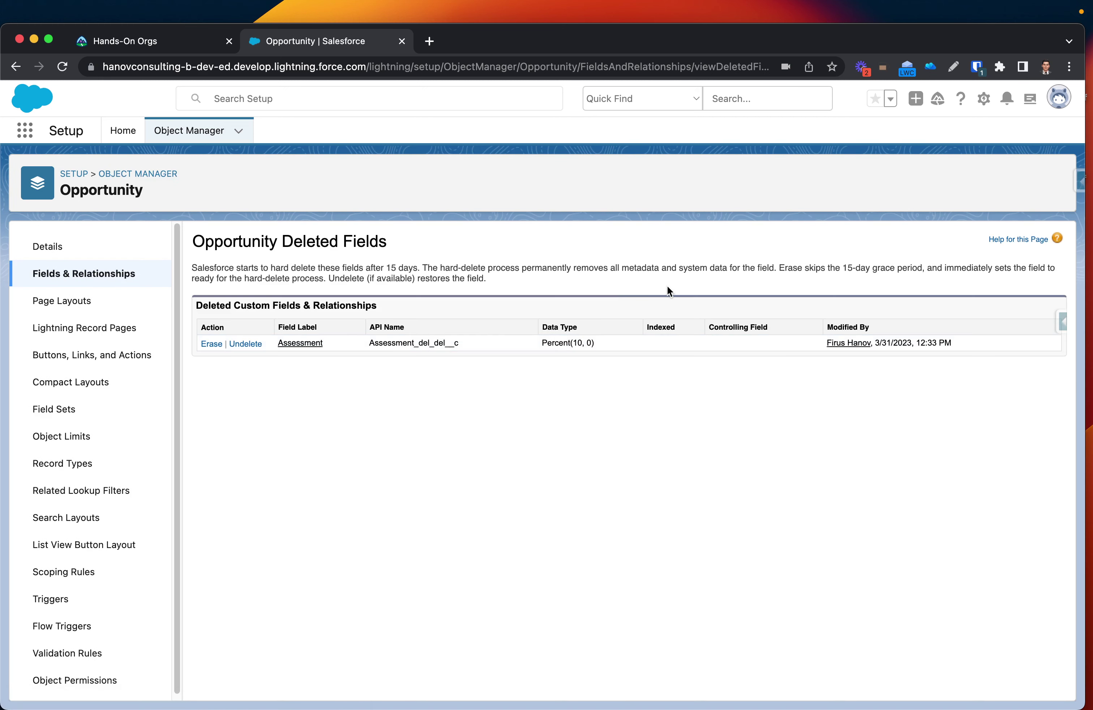
click(211, 343)
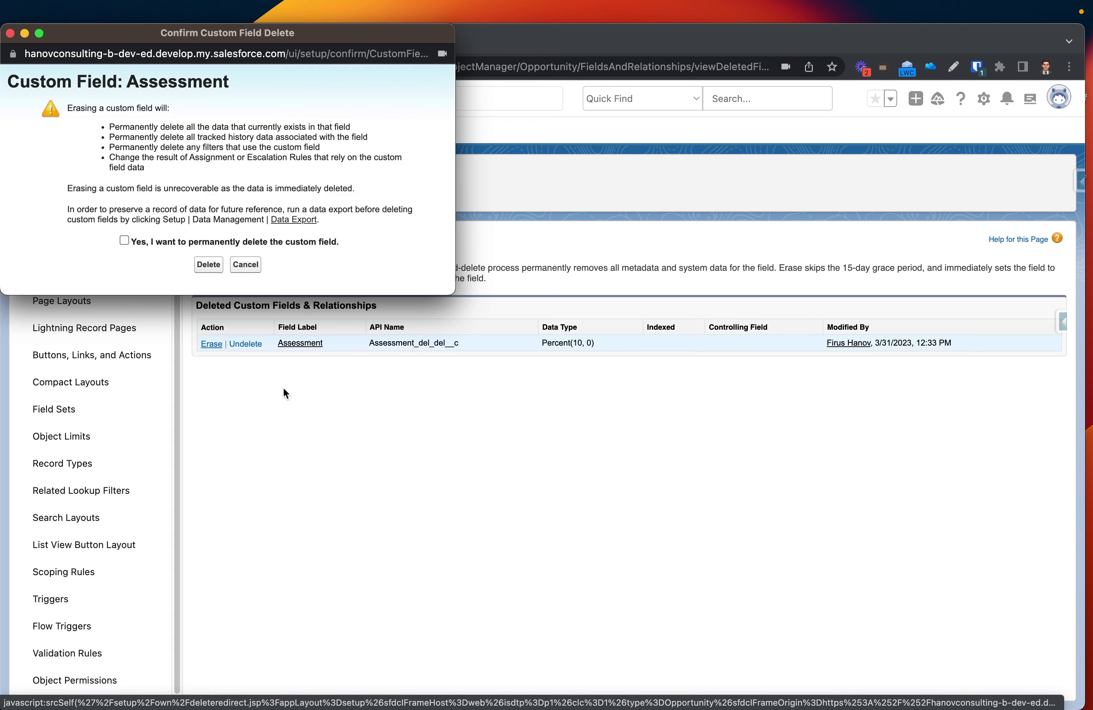
drag(344, 35, 691, 42)
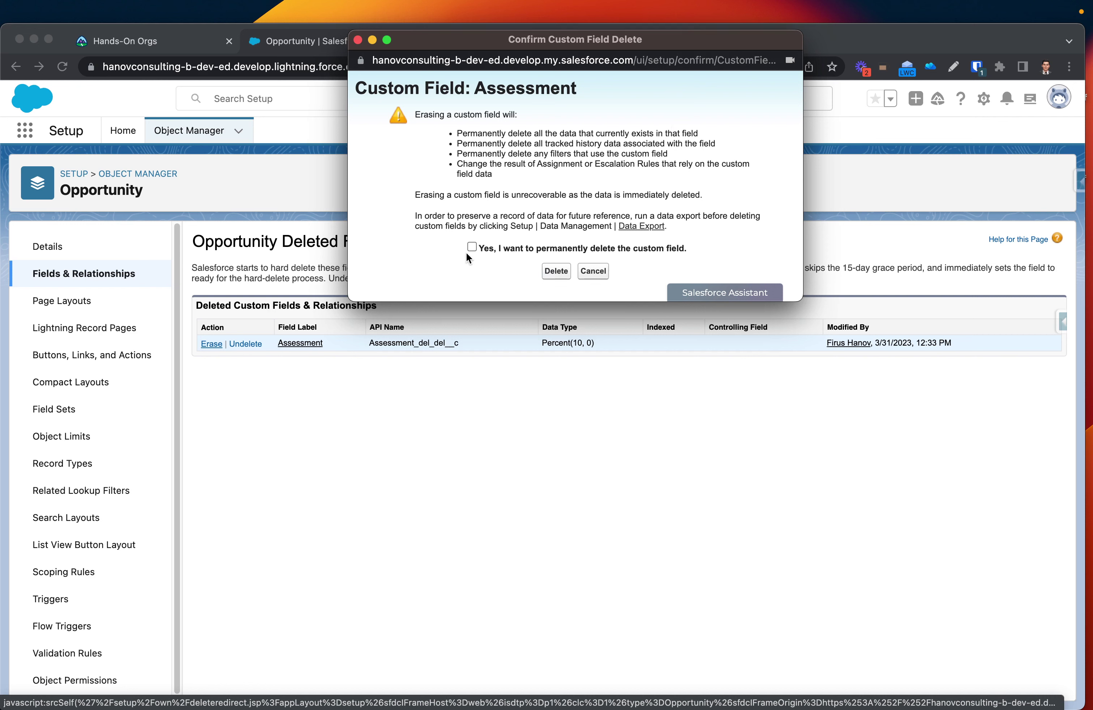
click(559, 274)
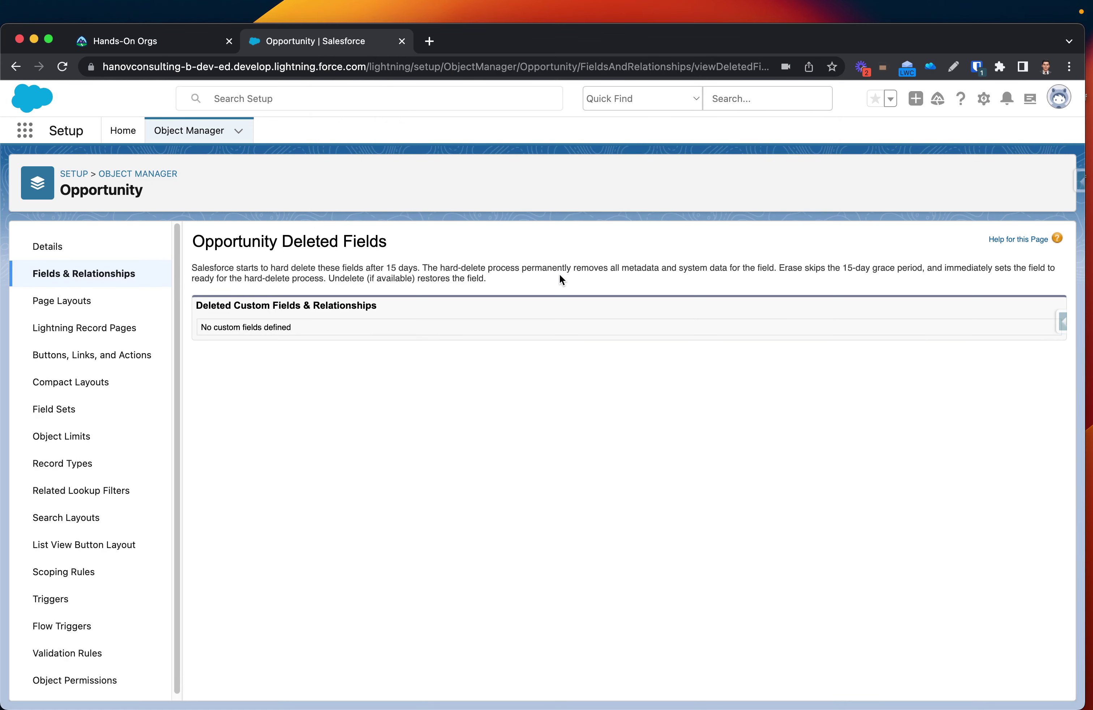
click(86, 273)
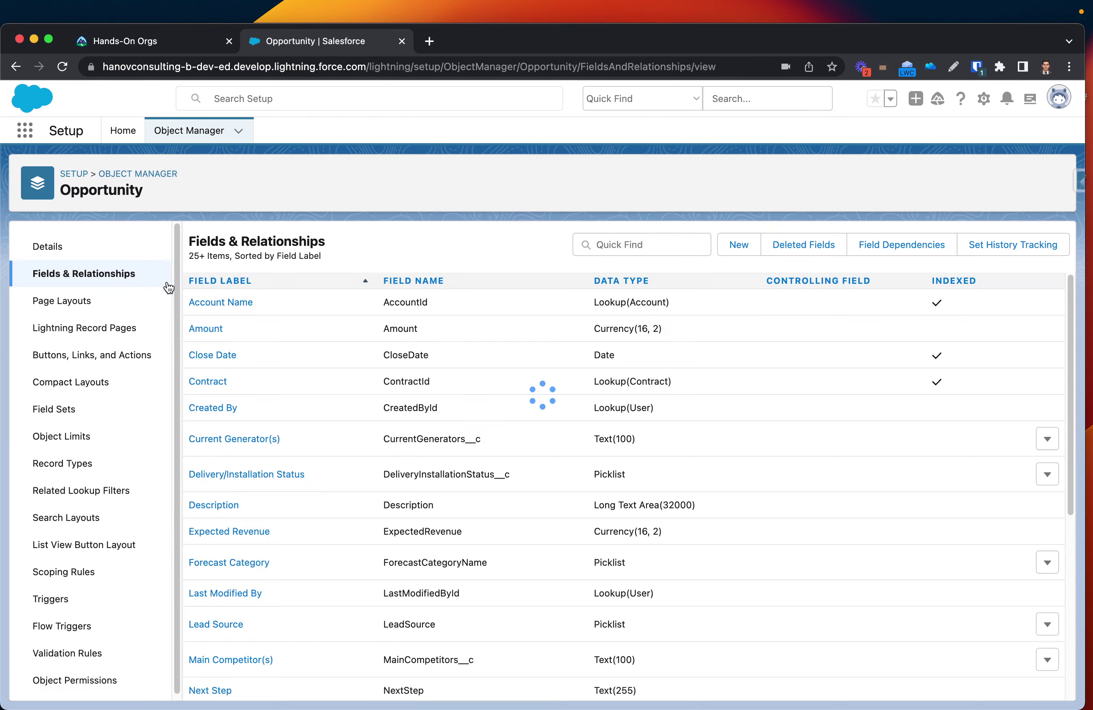